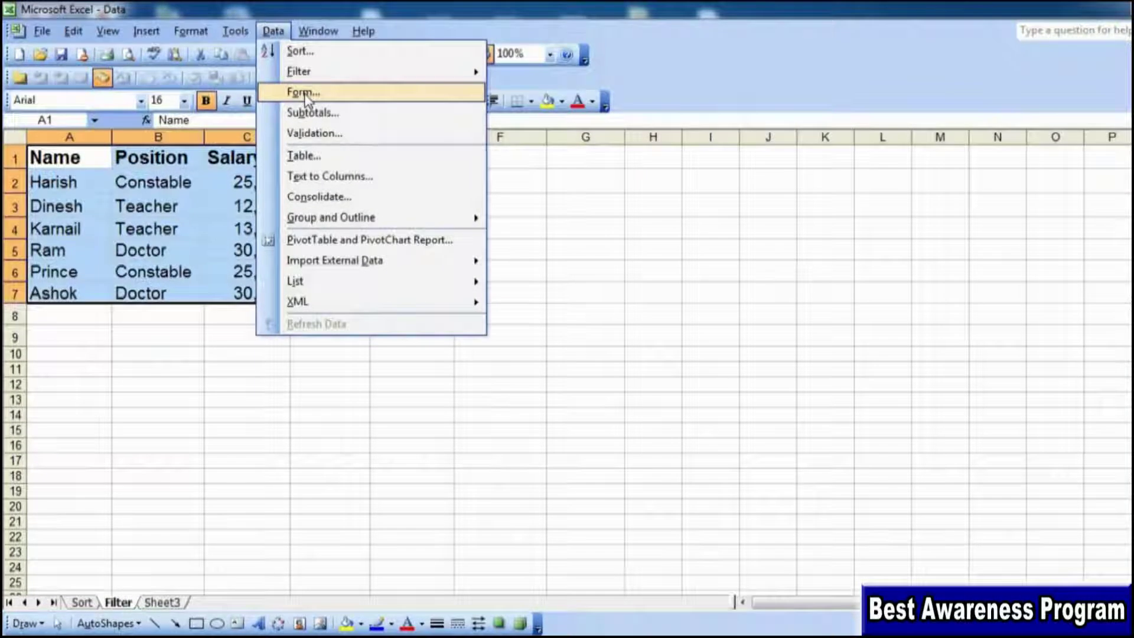
Start a new Data Form record with the employee's name, Position Teacher and salary 20,00
click(300, 92)
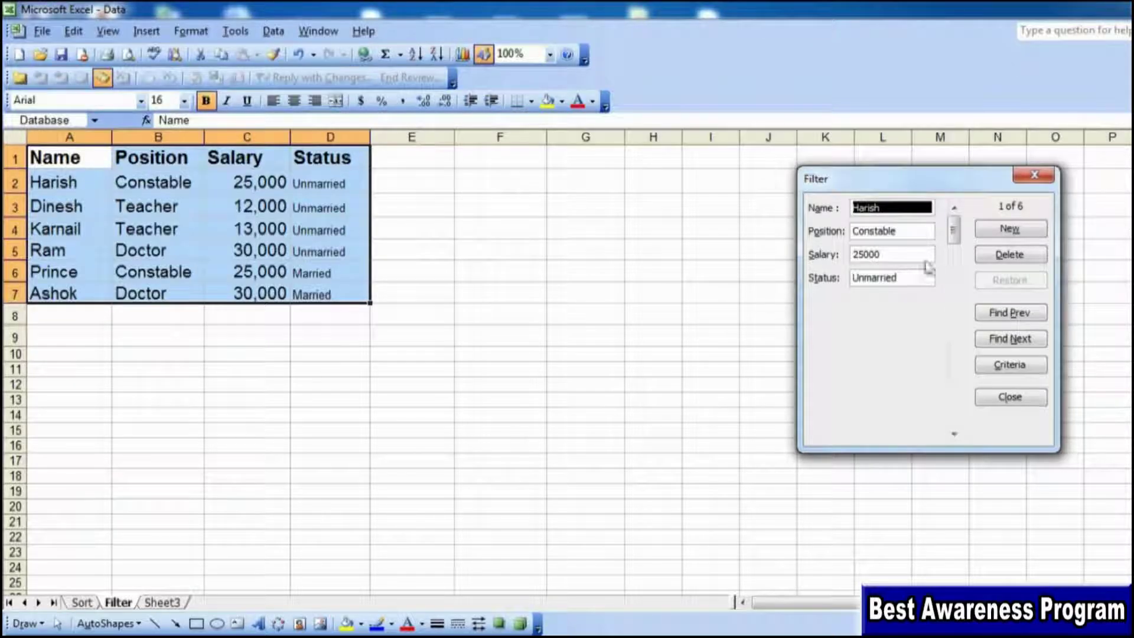
click(1006, 229)
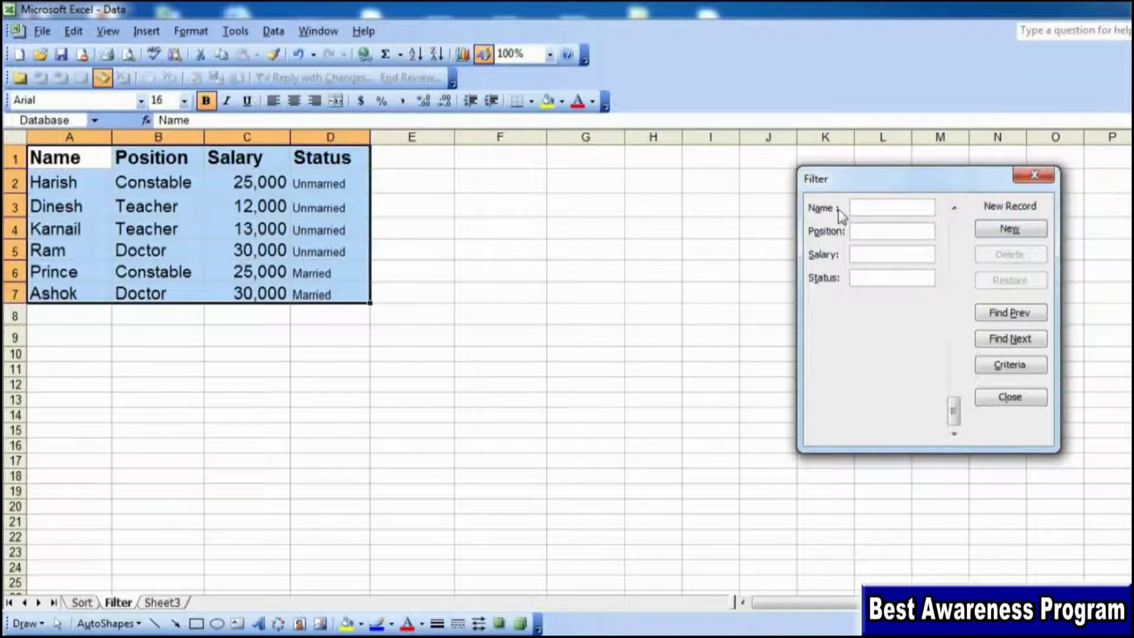
text(Rakha)
key(Tab)
text(Teacher)
key(Tab)
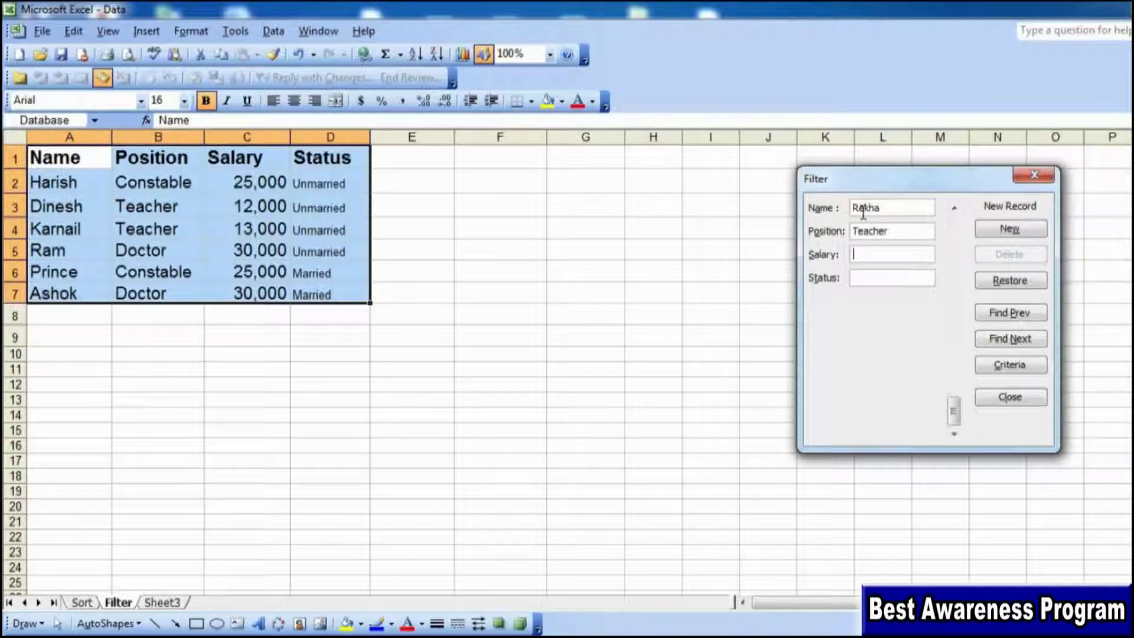
text(20)
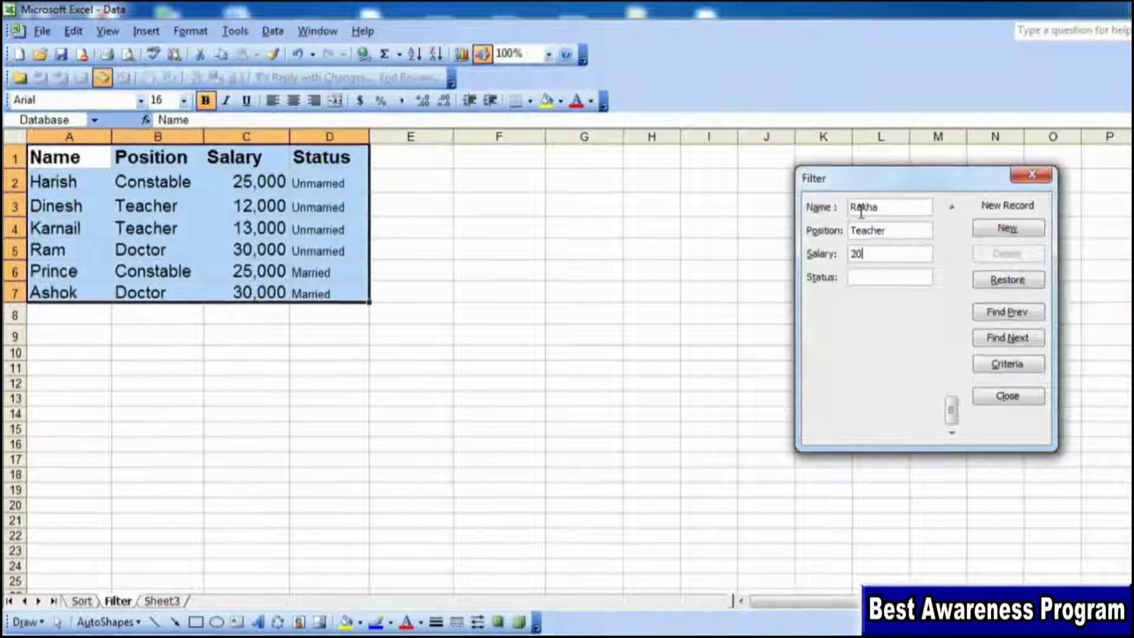
text(,00)
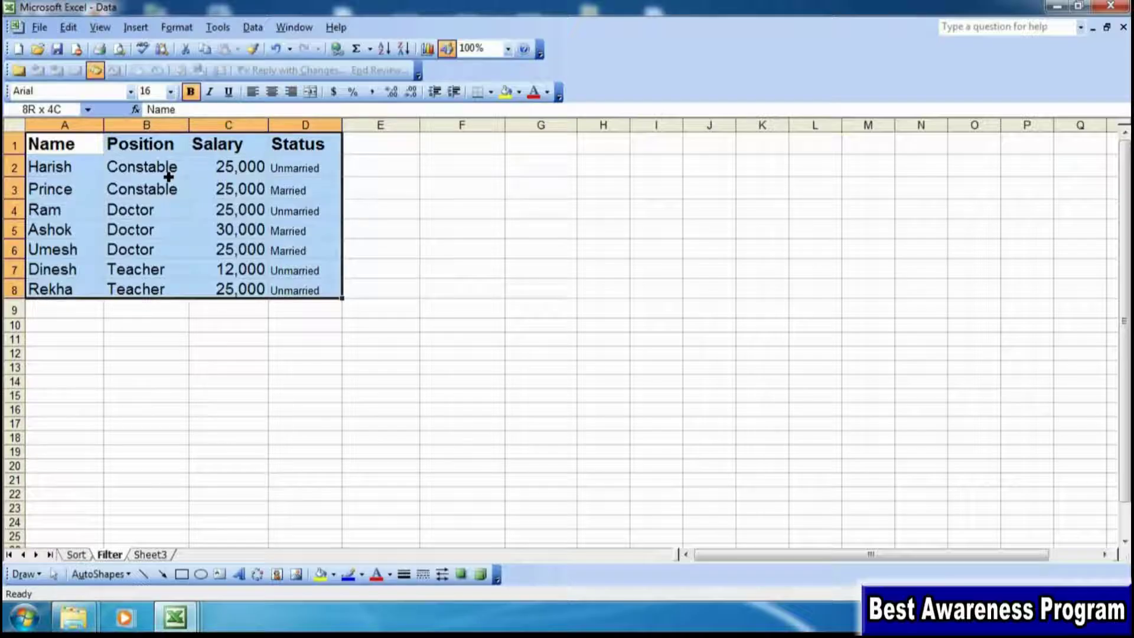
Sum Salary at each Position change and widen column B so the subtotal labels fit
click(253, 27)
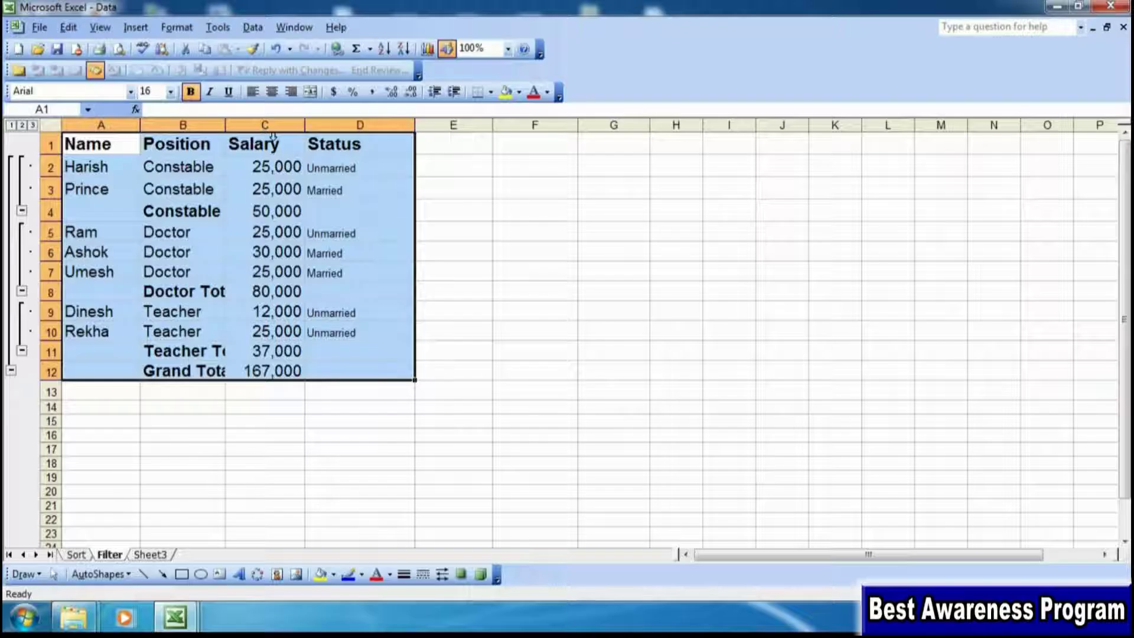
drag(225, 124, 257, 124)
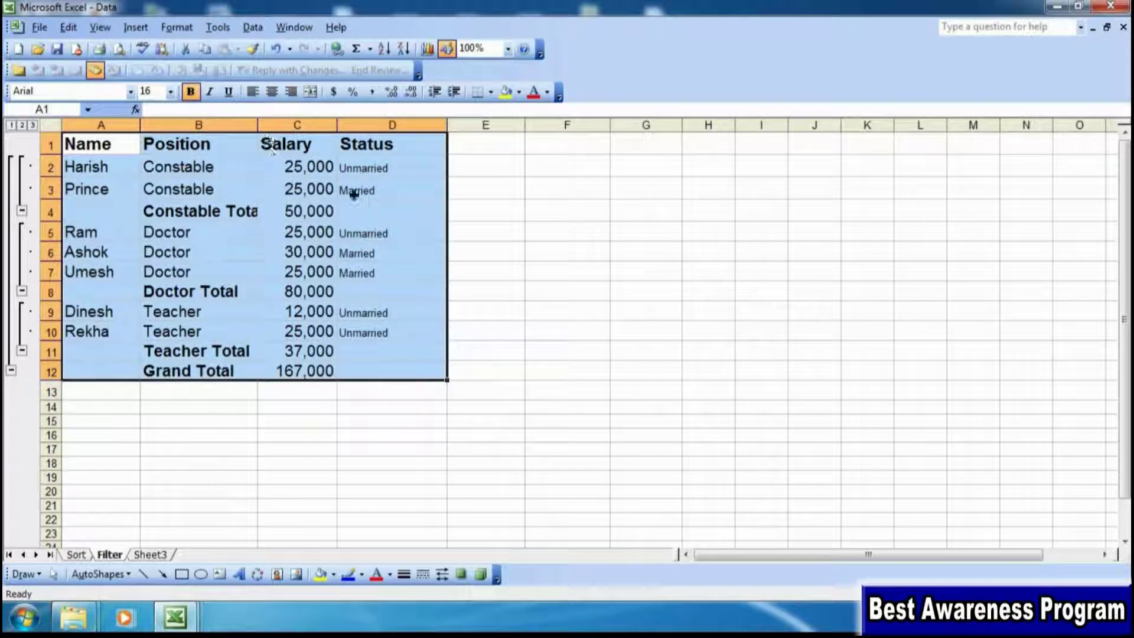
click(517, 310)
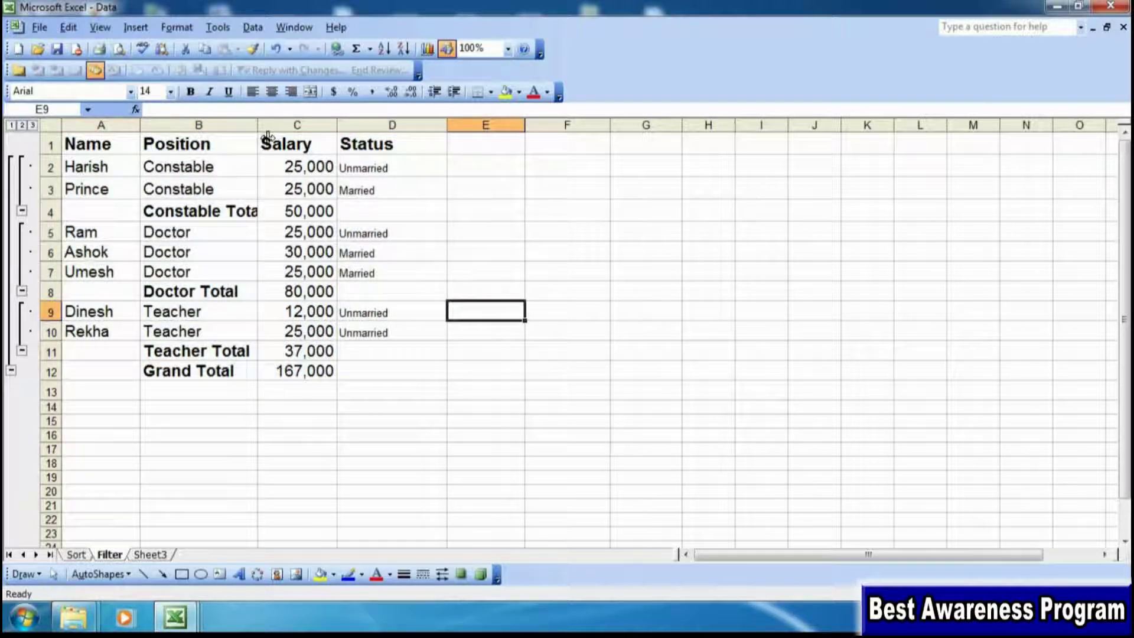
drag(258, 125, 287, 125)
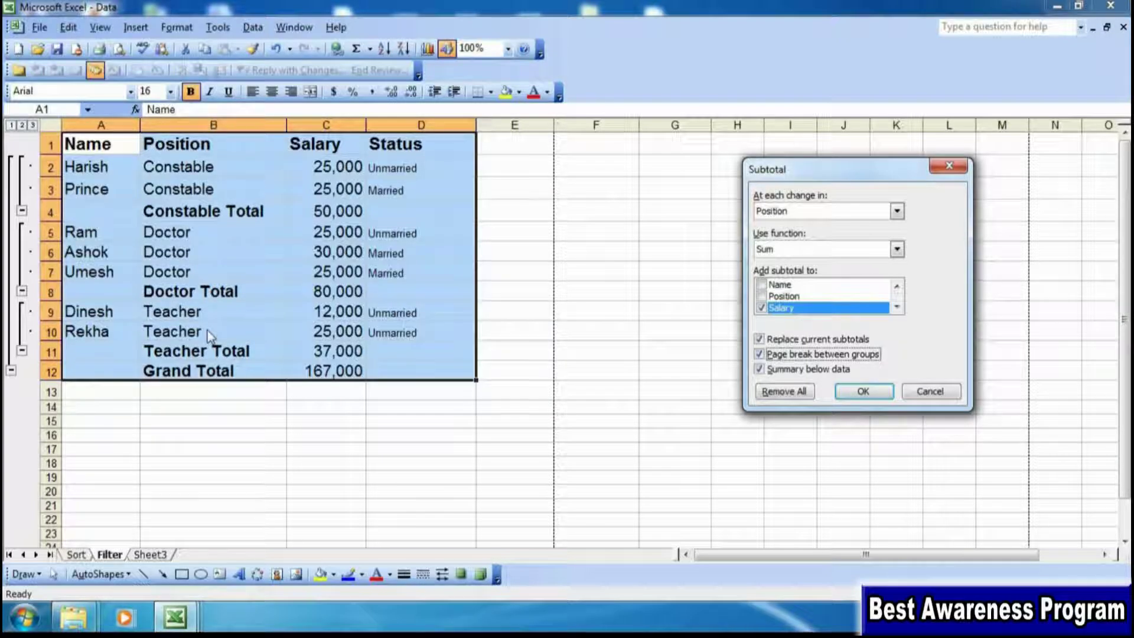
Apply page breaks between position groups, check them in Print Preview, then go to Sheet3
click(862, 392)
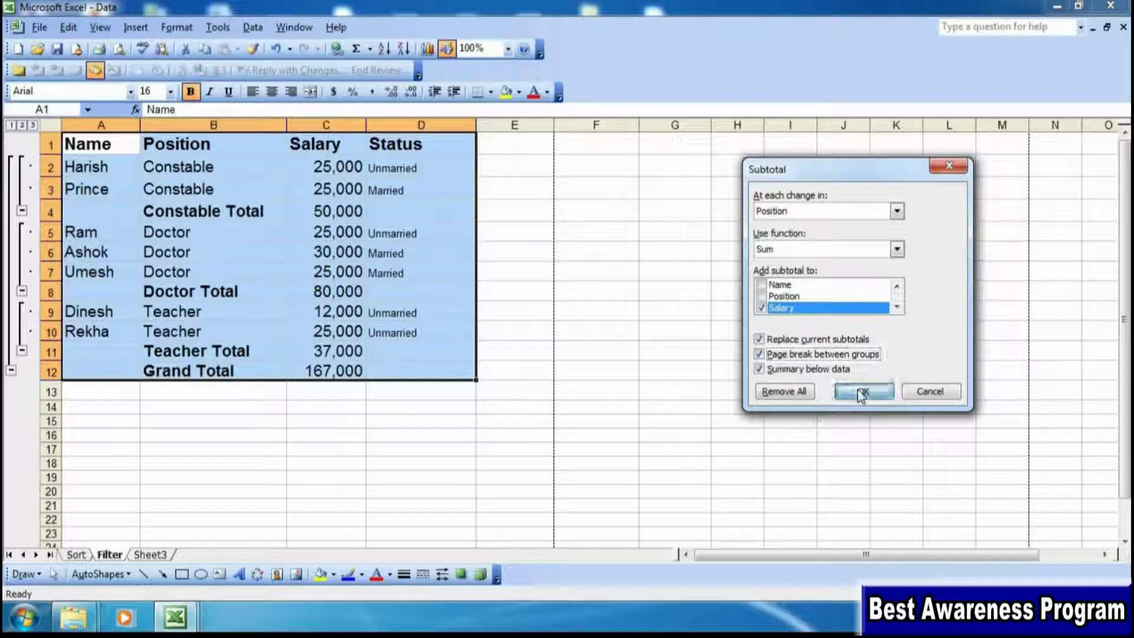
click(39, 27)
click(91, 282)
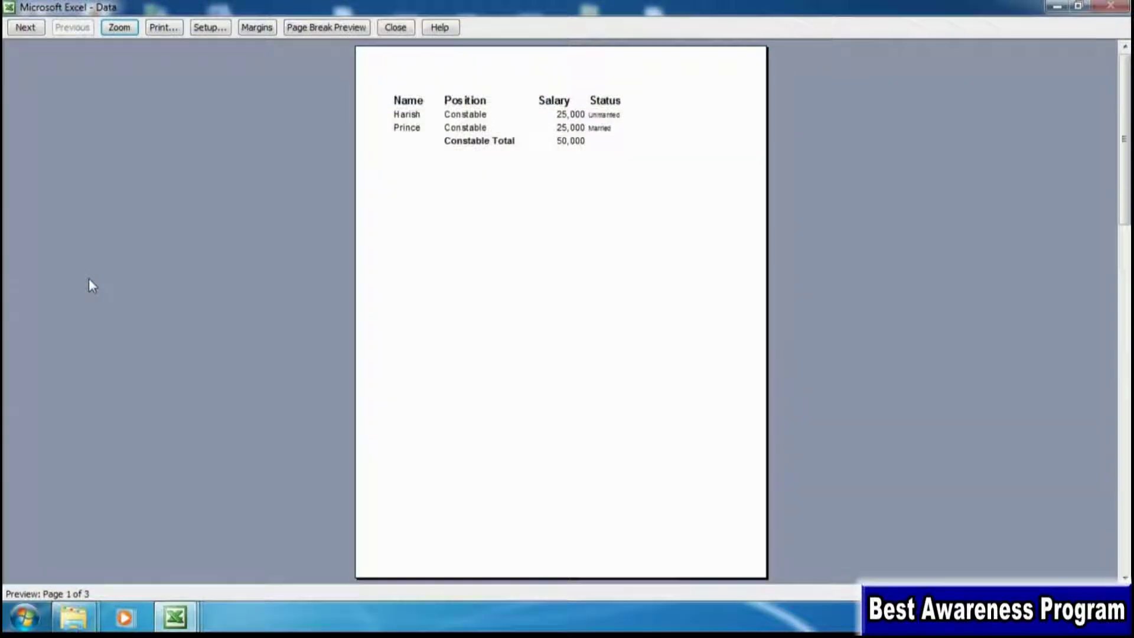
key(Escape)
click(491, 229)
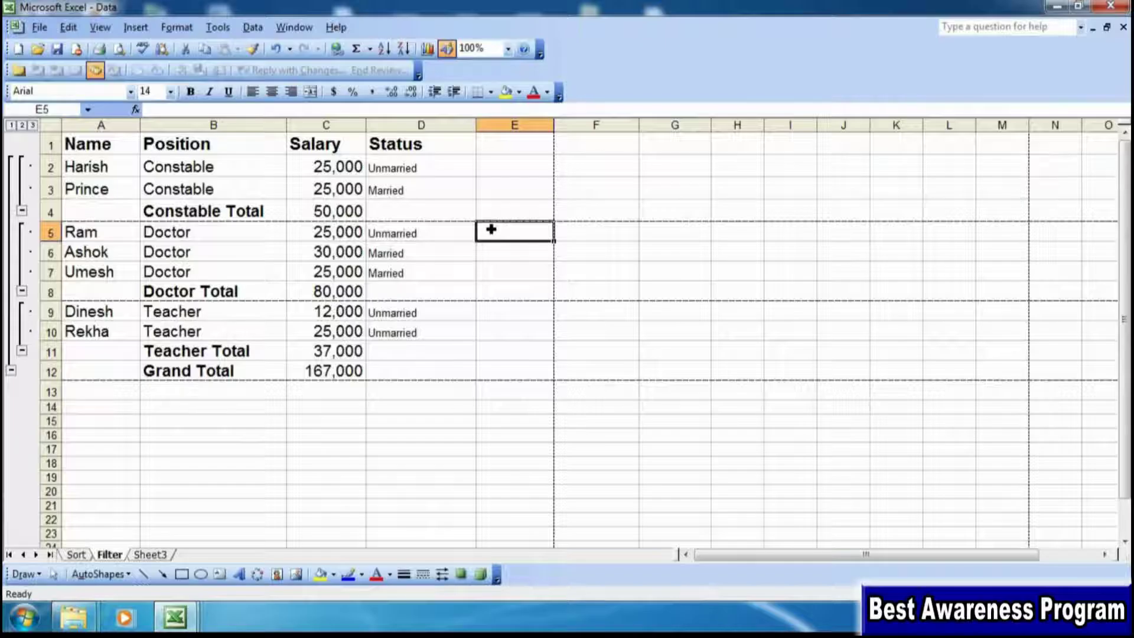
click(150, 553)
click(253, 28)
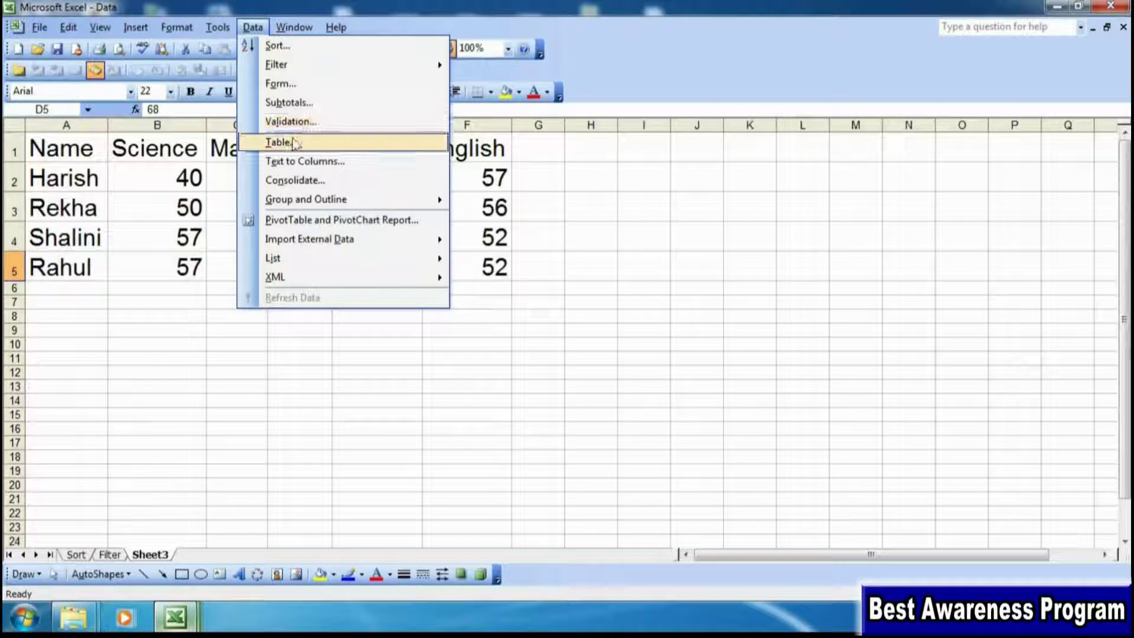
Clear all the subject scores from the marks table
click(188, 239)
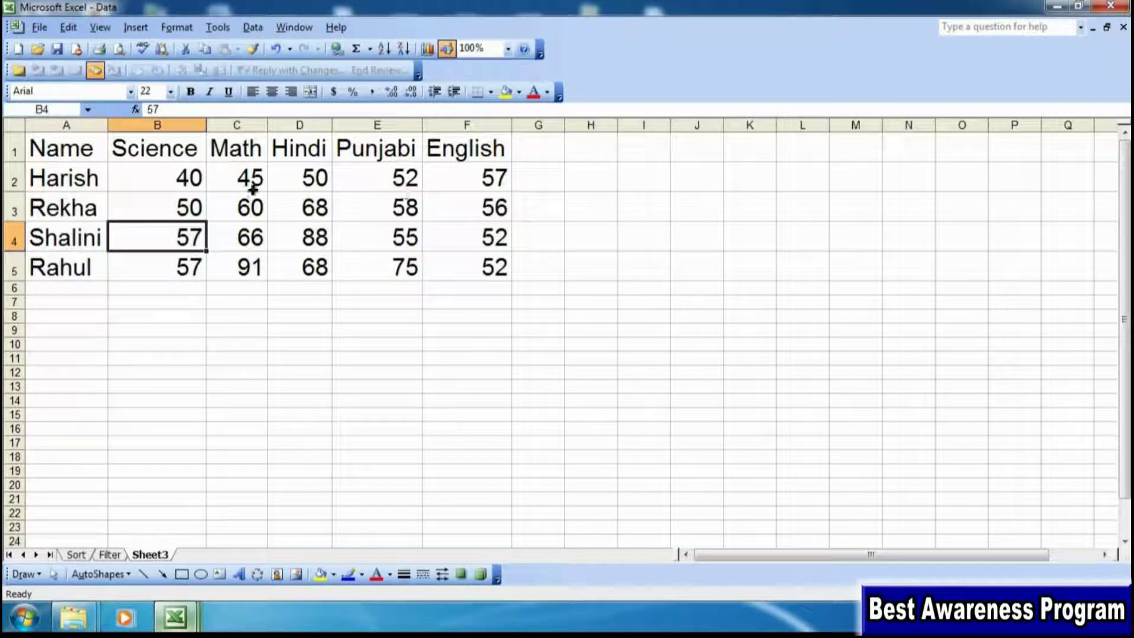
click(180, 189)
key(ctrl+z)
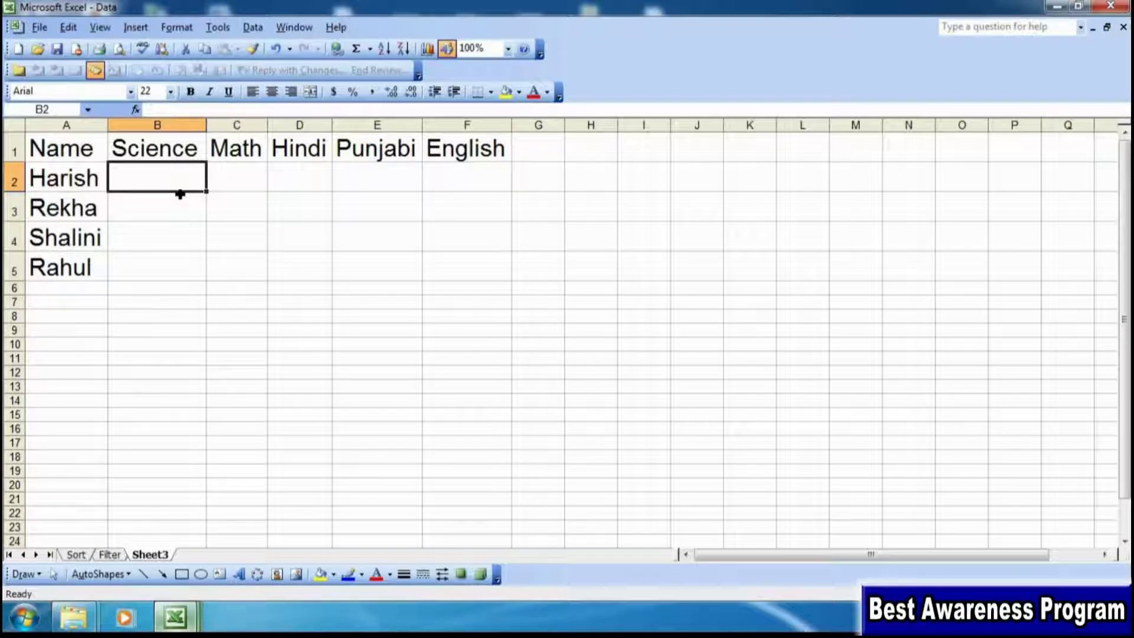
Select the empty score range B2:F5 and bring up Data Validation for it
click(180, 194)
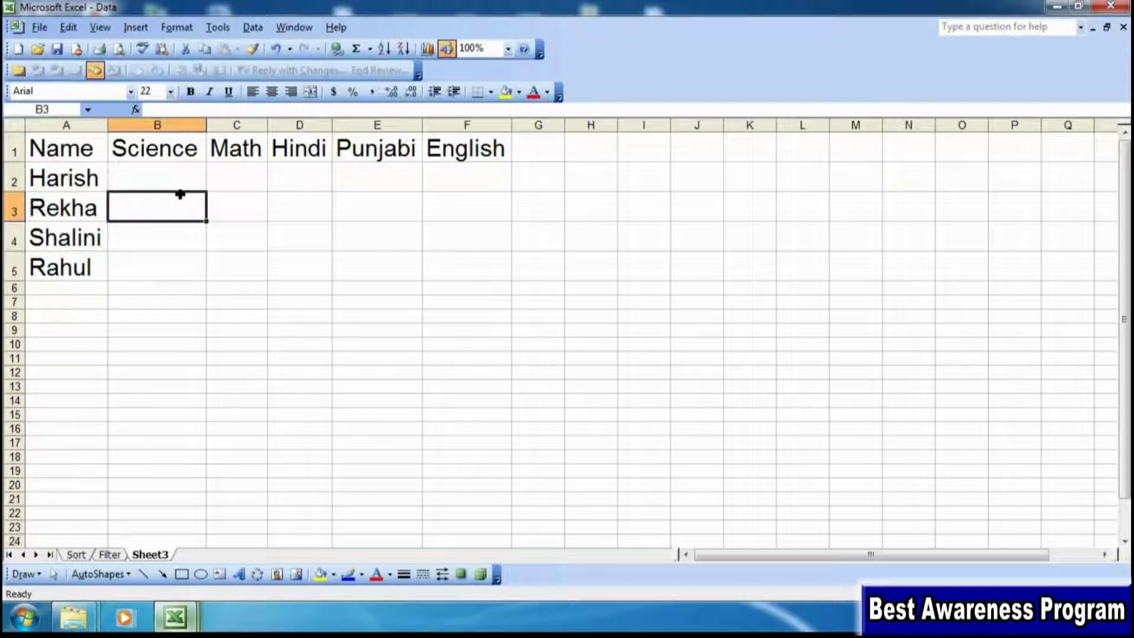
key(Up)
key(shift+Down)
key(shift+Down)
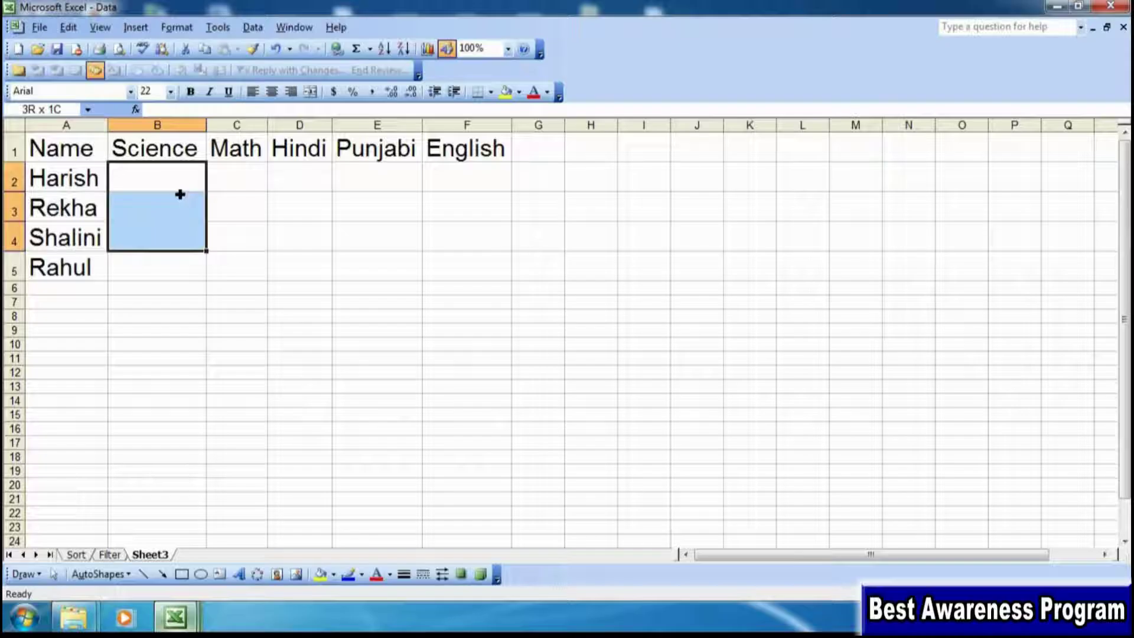
key(shift+Down)
key(shift+Right)
key(shift+Right)
key(shift+Right)
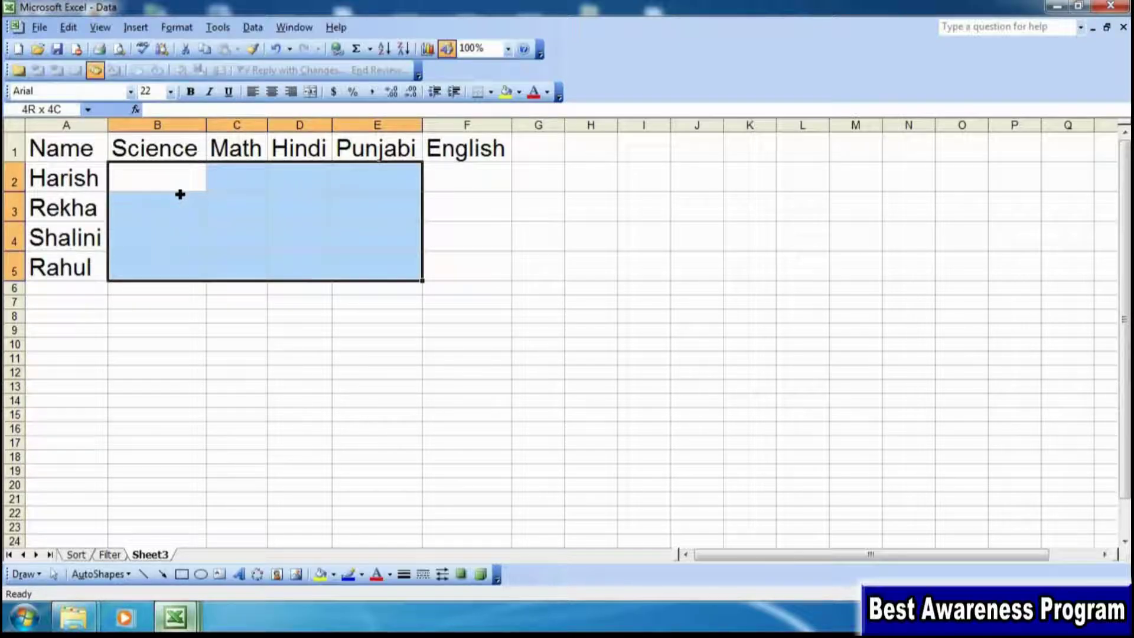
key(shift+Right)
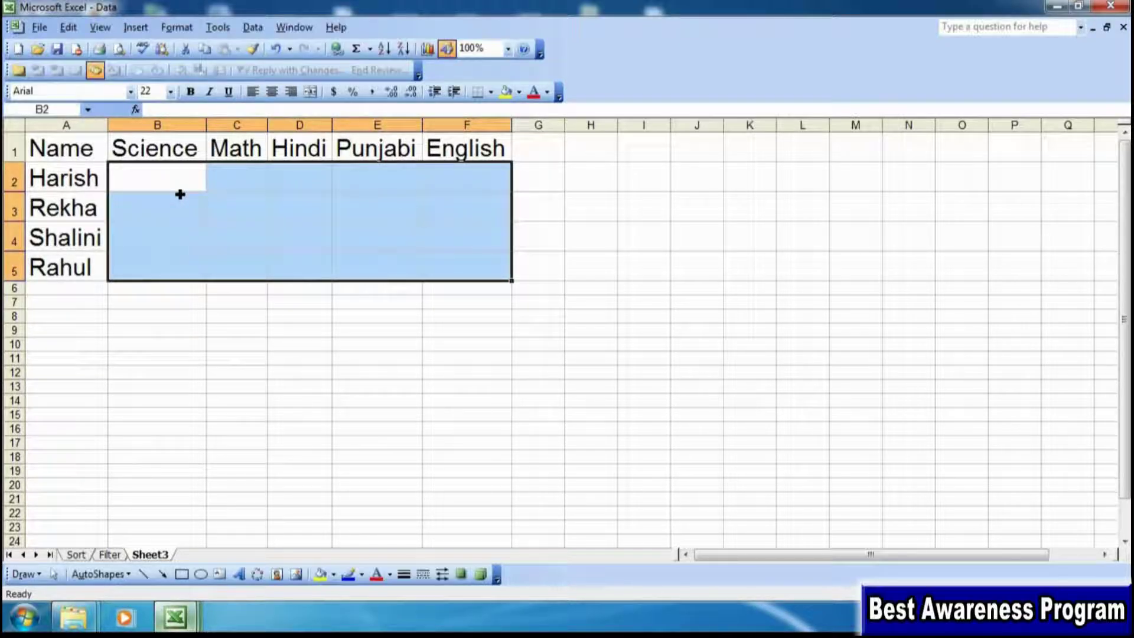
click(253, 27)
click(283, 99)
Restrict the score cells to Whole number with minimum 33 and enter a maximum value
click(878, 257)
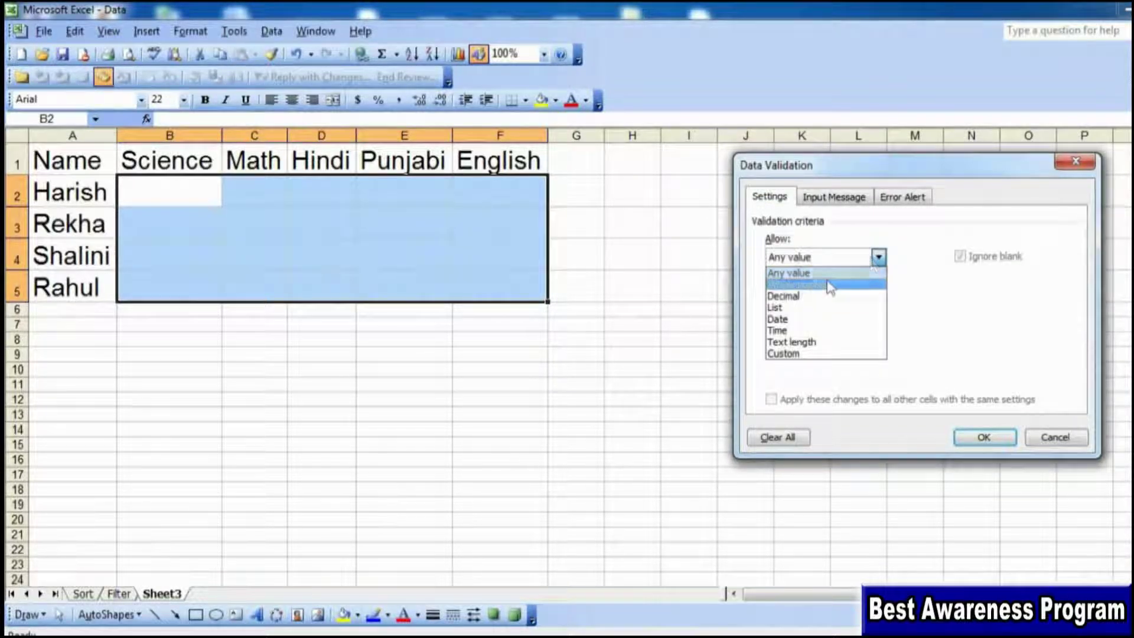
click(820, 286)
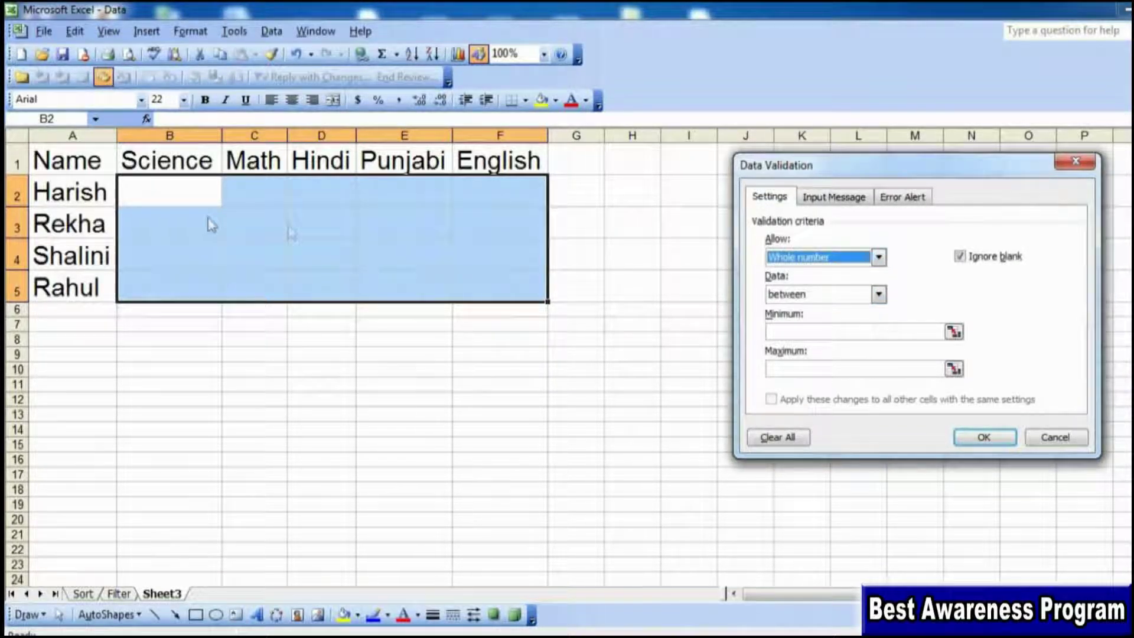
click(805, 332)
text(33)
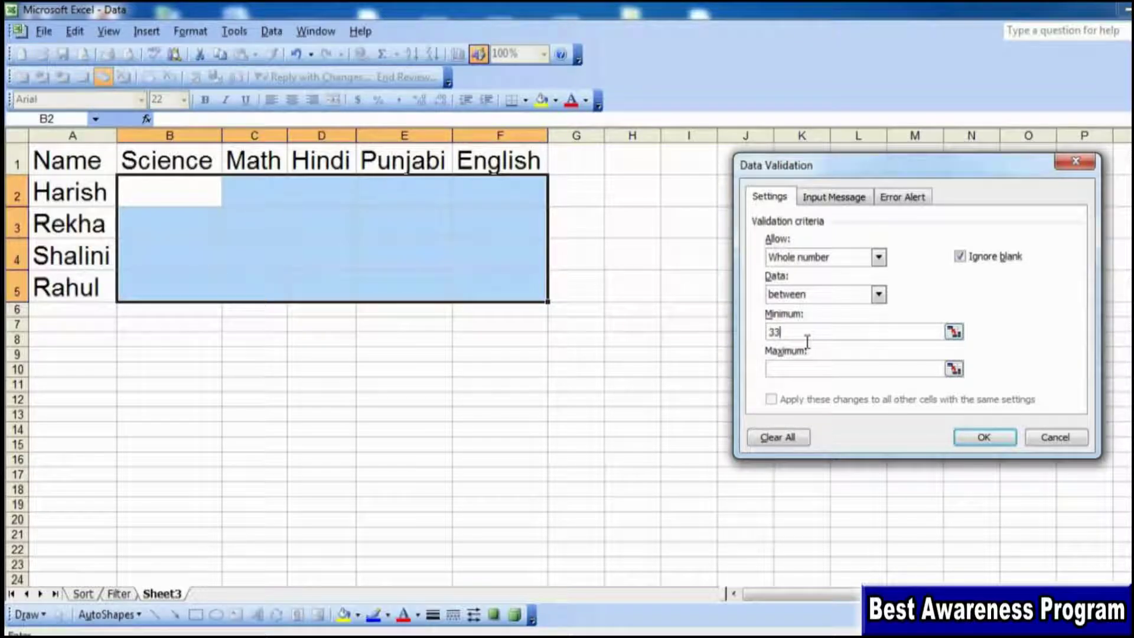
key(Tab)
text(9)
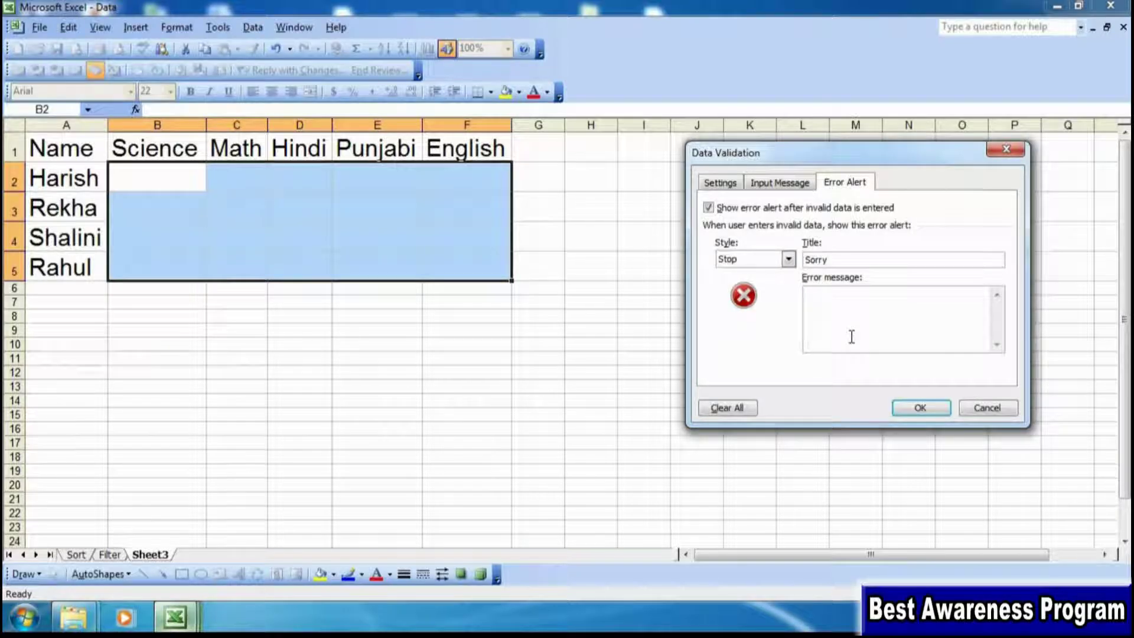
text(Wrong val)
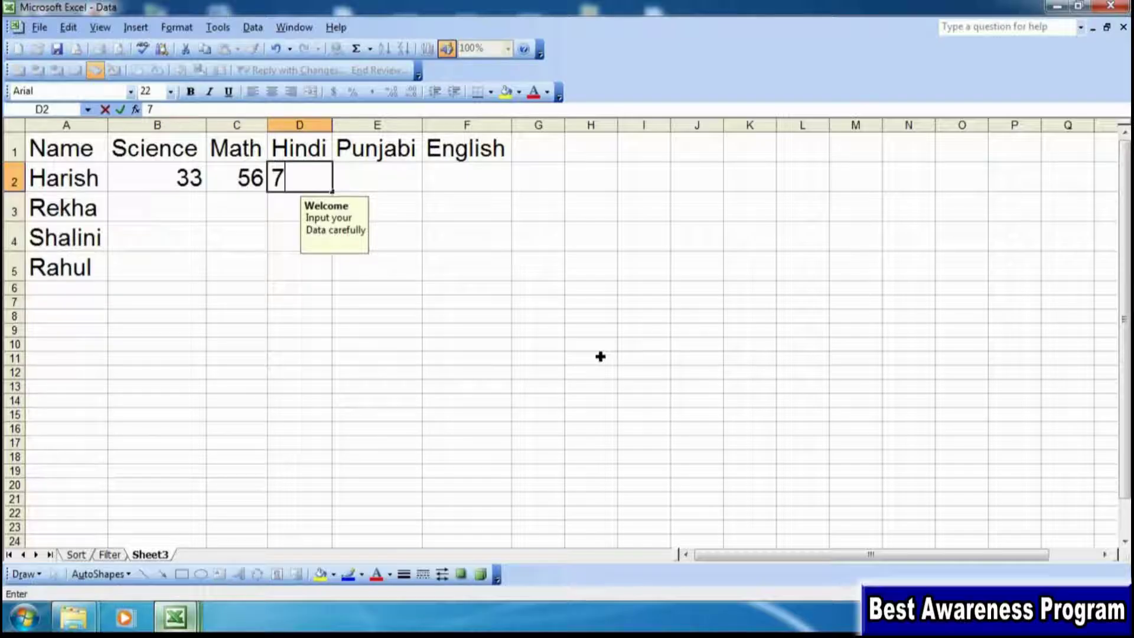
text(6)
key(Tab)
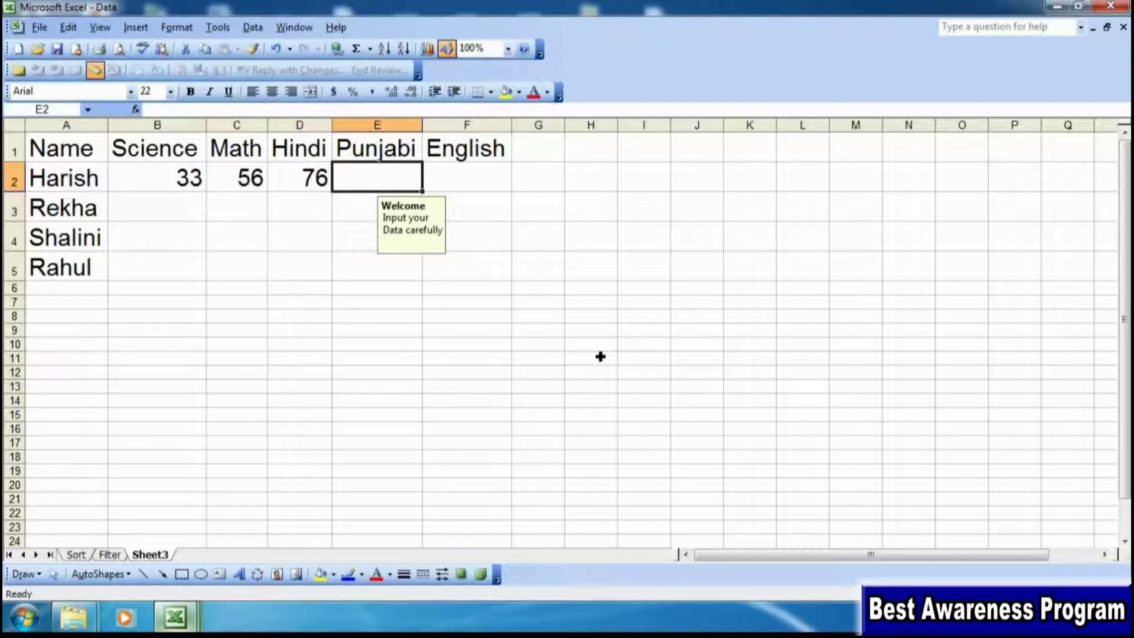
Enter 54 under Punjabi, then enter 101 under English to trigger the Sorry alert
text(54)
key(Return)
key(Up)
key(Right)
text(101)
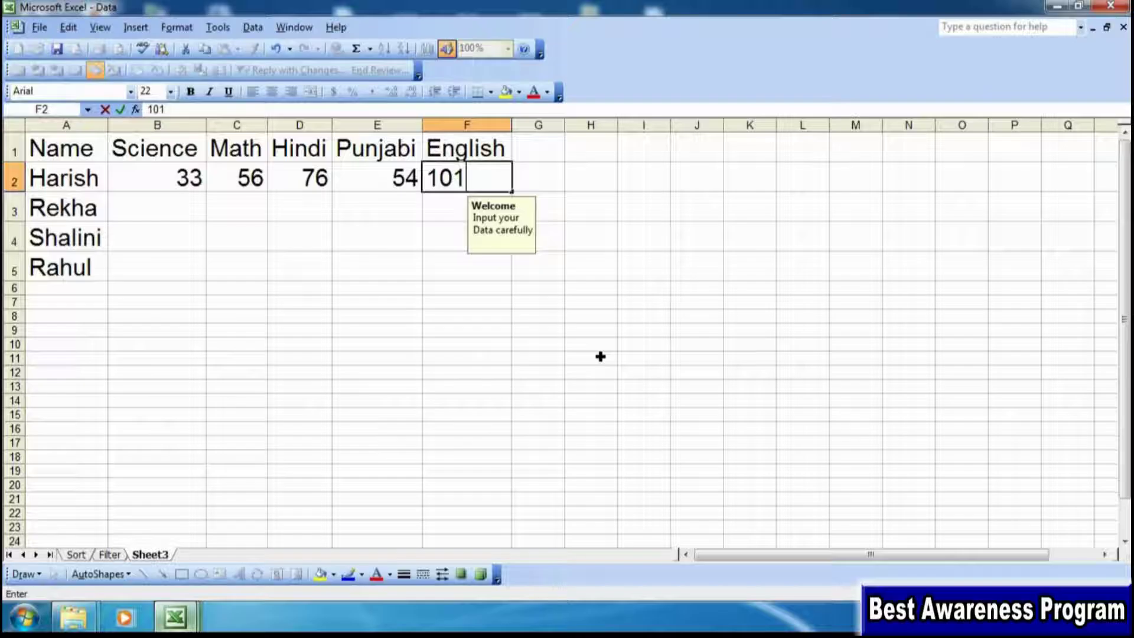
key(Return)
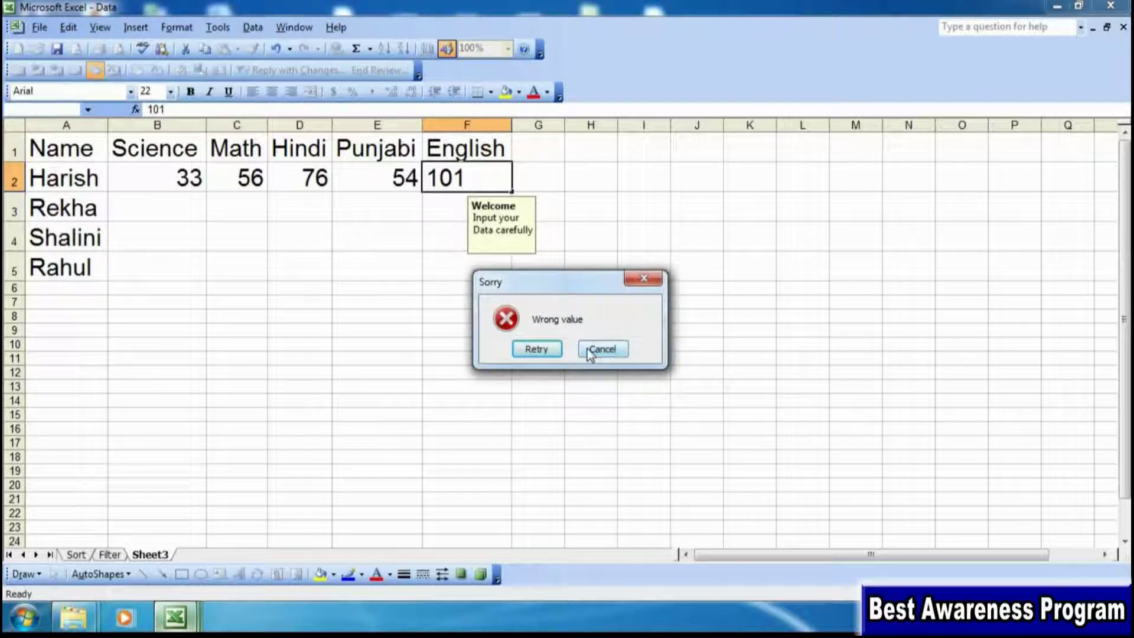